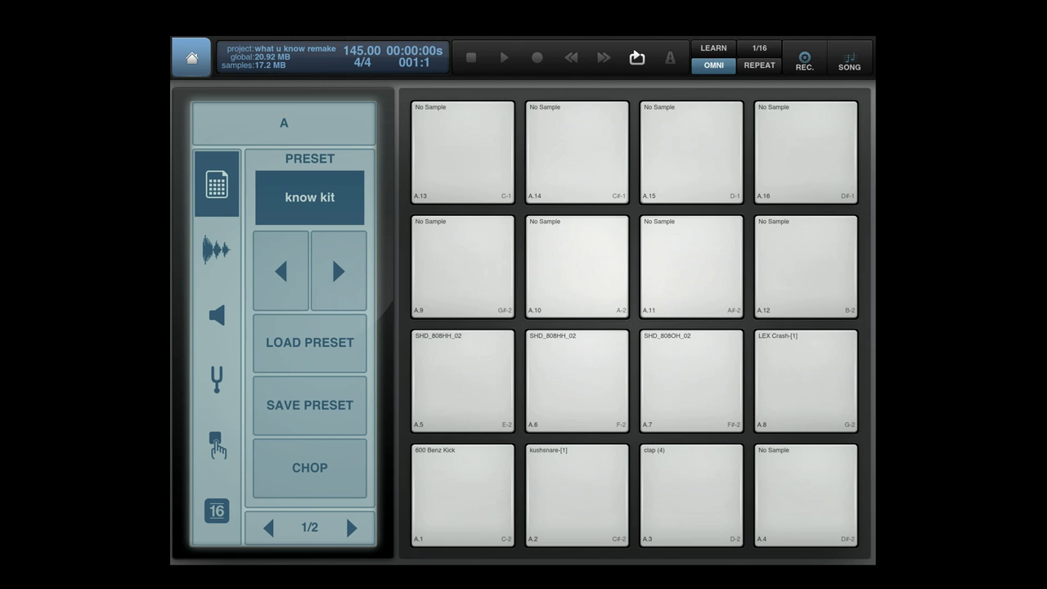
# Select empty drum slot 07 and trigger the Gone Away sample on pad A.1.
pyautogui.click(192, 57)
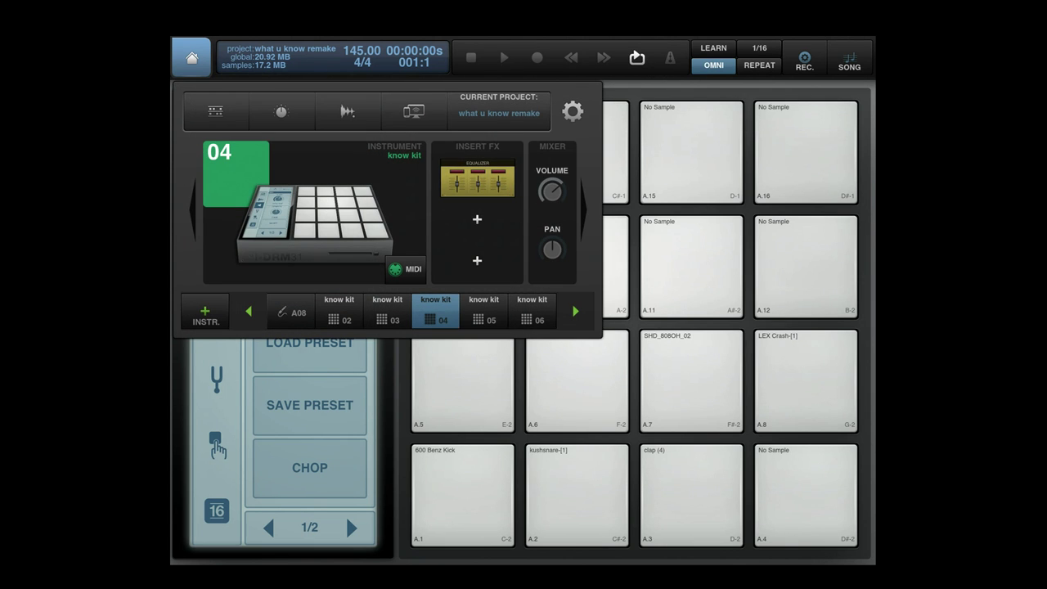
pyautogui.moveTo(435, 310); pyautogui.dragTo(524, 311)
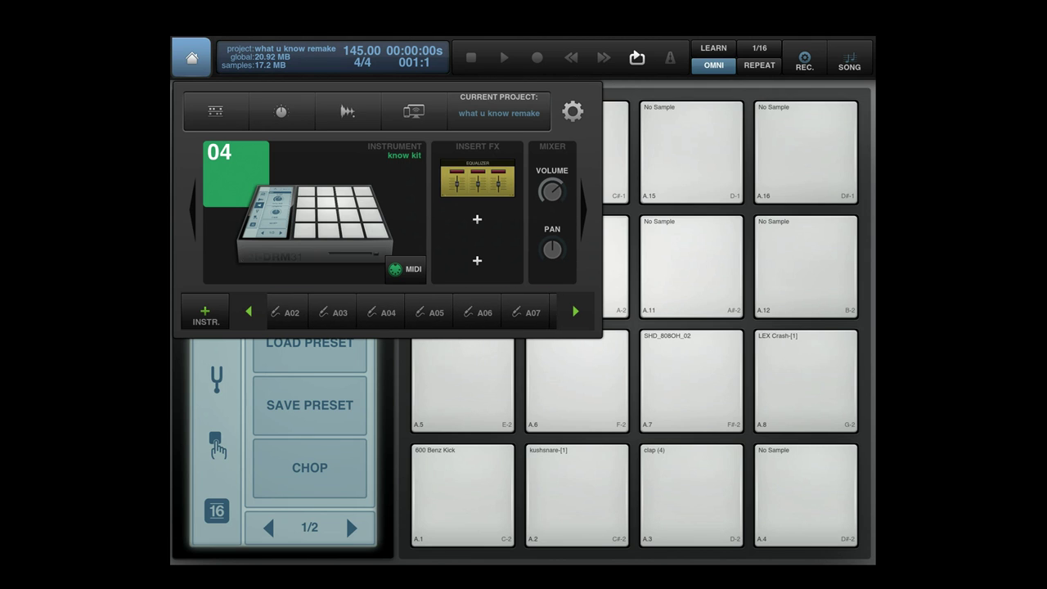
pyautogui.moveTo(327, 311); pyautogui.dragTo(477, 310)
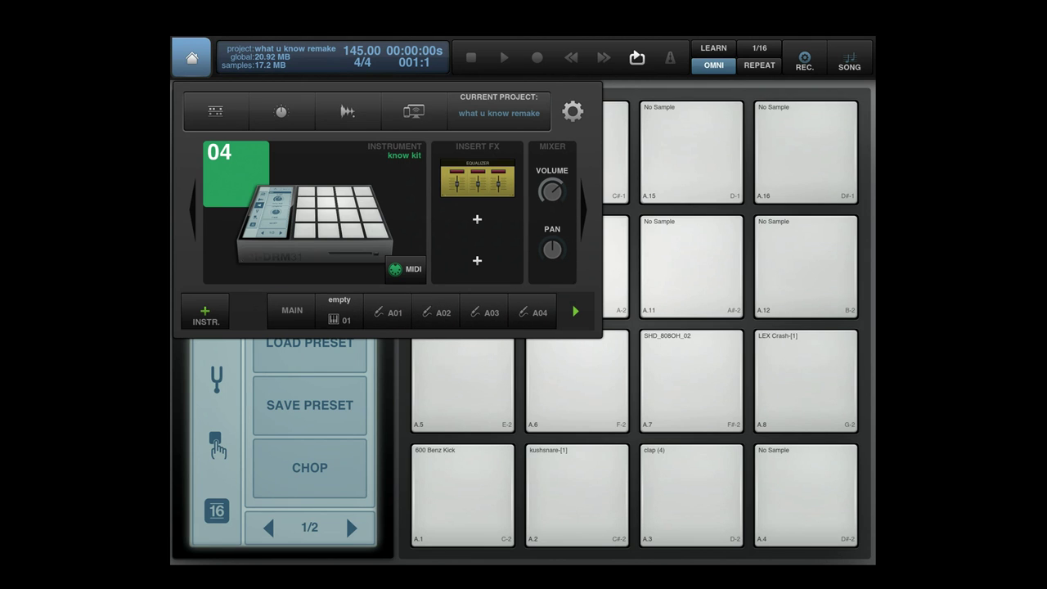
pyautogui.moveTo(507, 311); pyautogui.dragTo(295, 311)
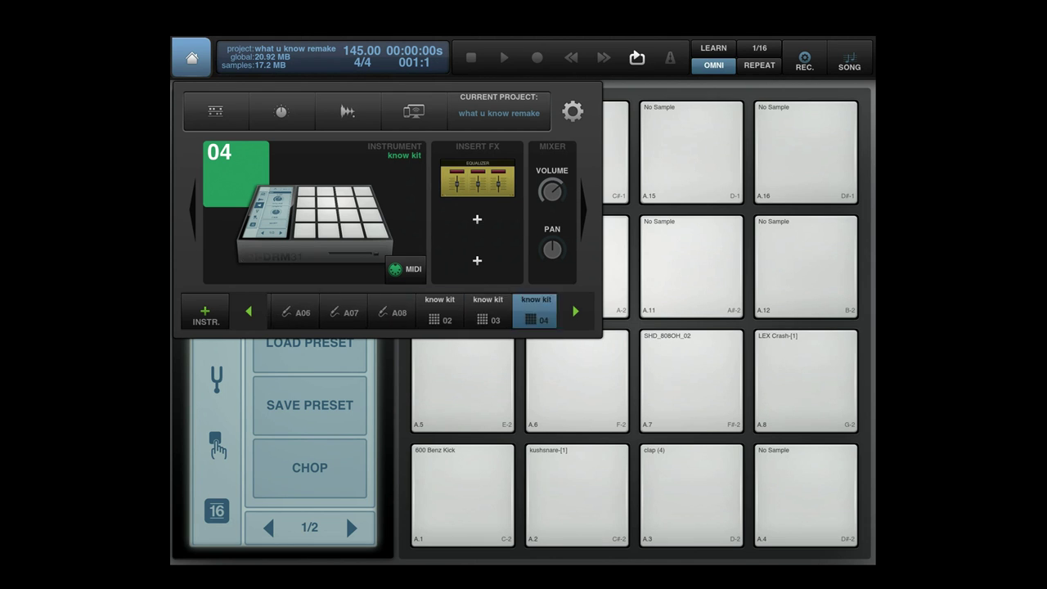
pyautogui.click(531, 311)
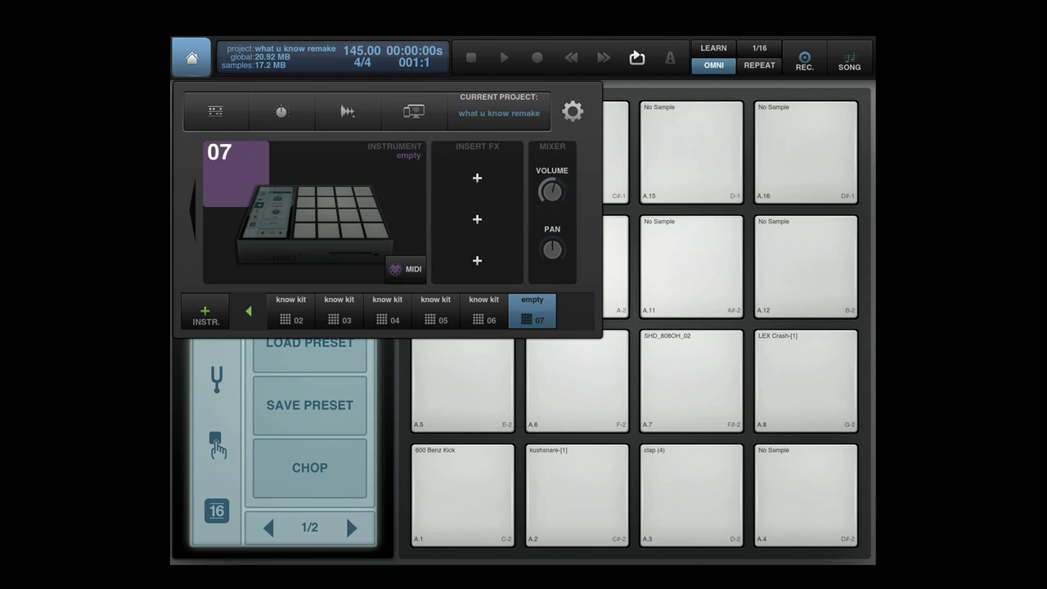
pyautogui.click(462, 495)
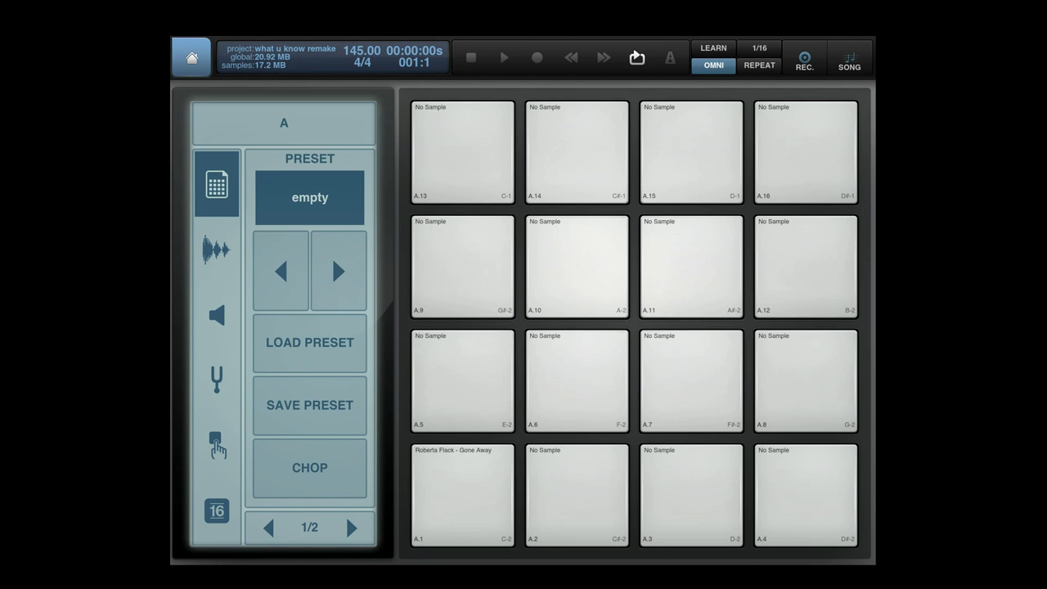
# Bring the keyboard and audio tracks into view and select SampleTank track A01.
pyautogui.click(191, 57)
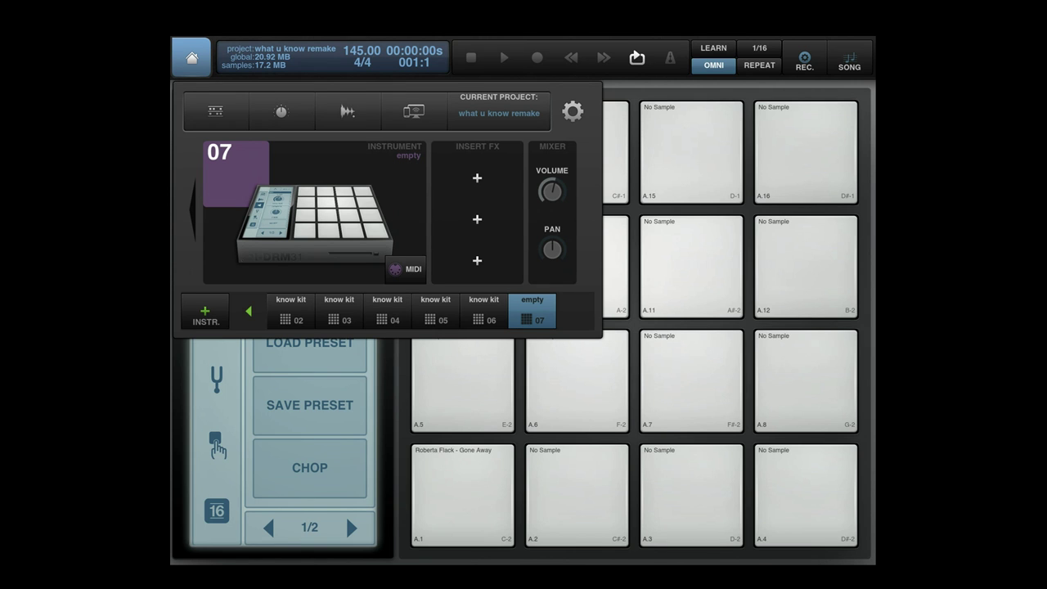
pyautogui.click(532, 311)
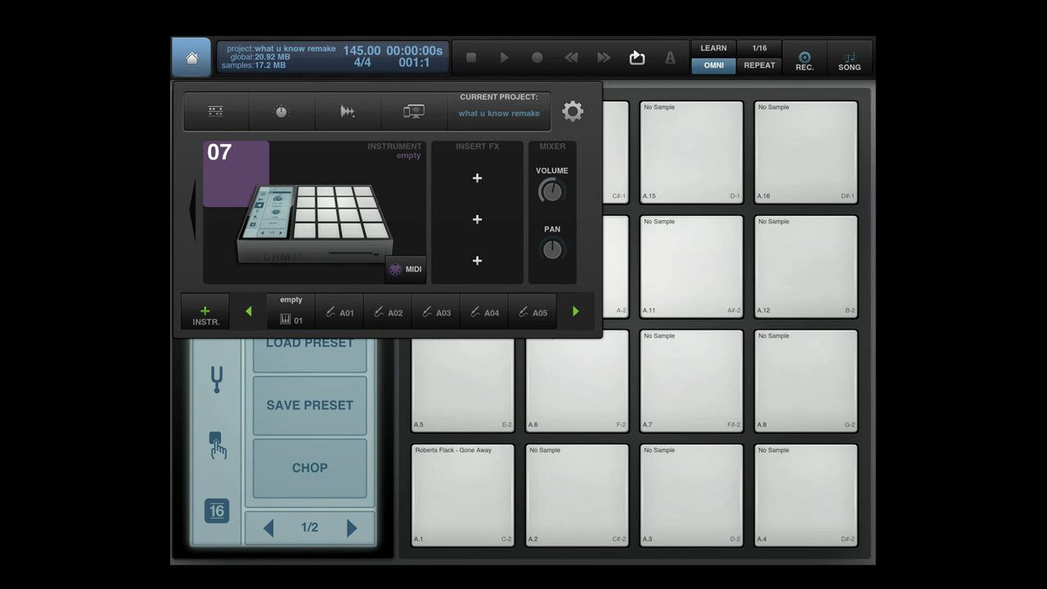
pyautogui.click(340, 311)
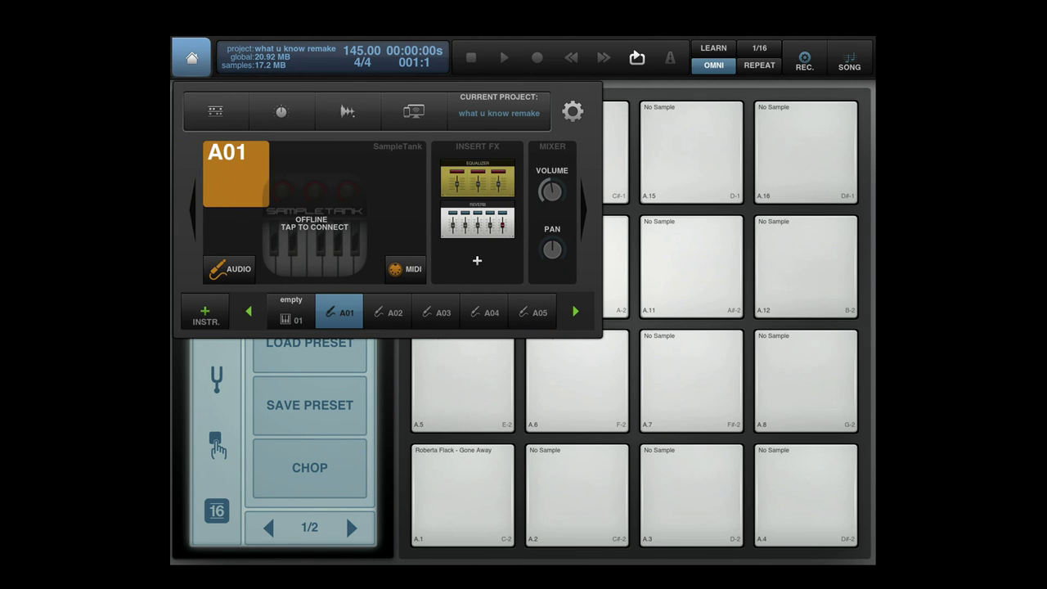
# Select keyboard track 01 and open its on-screen keyboard instrument.
pyautogui.click(248, 311)
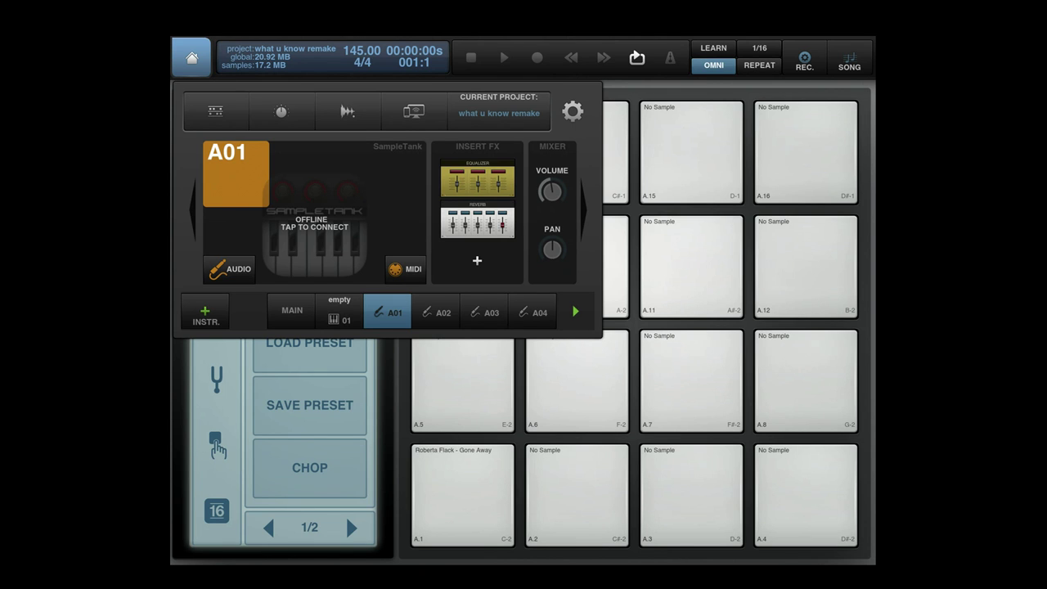
pyautogui.click(339, 311)
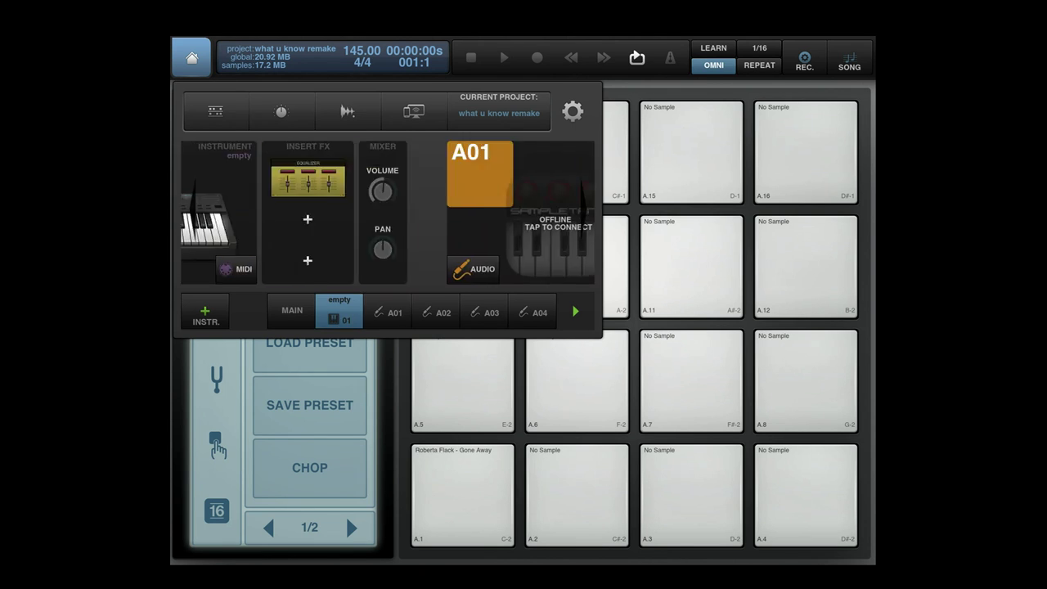
pyautogui.click(315, 225)
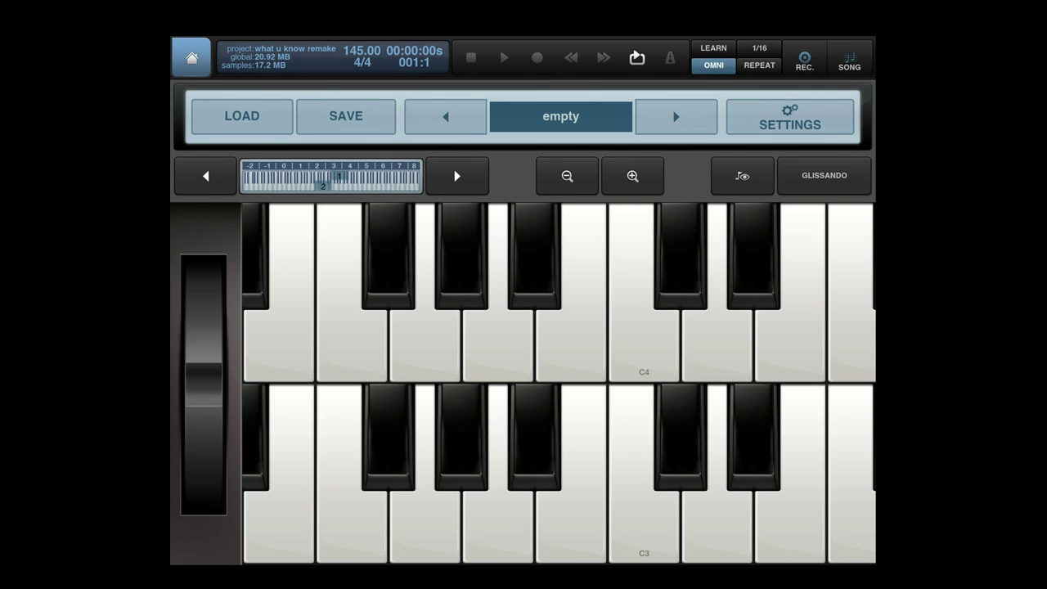
# Play F3 and several notes in scroll mode, then return the keyboard to glissando.
pyautogui.click(351, 343)
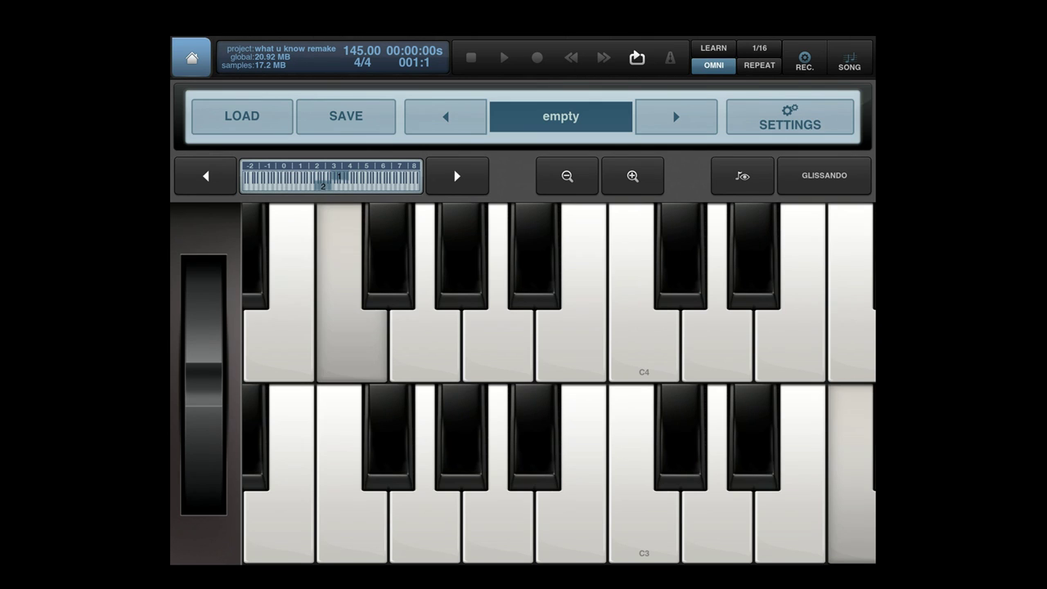
pyautogui.click(352, 327)
pyautogui.click(351, 327)
pyautogui.click(824, 175)
pyautogui.moveTo(409, 286); pyautogui.dragTo(592, 286)
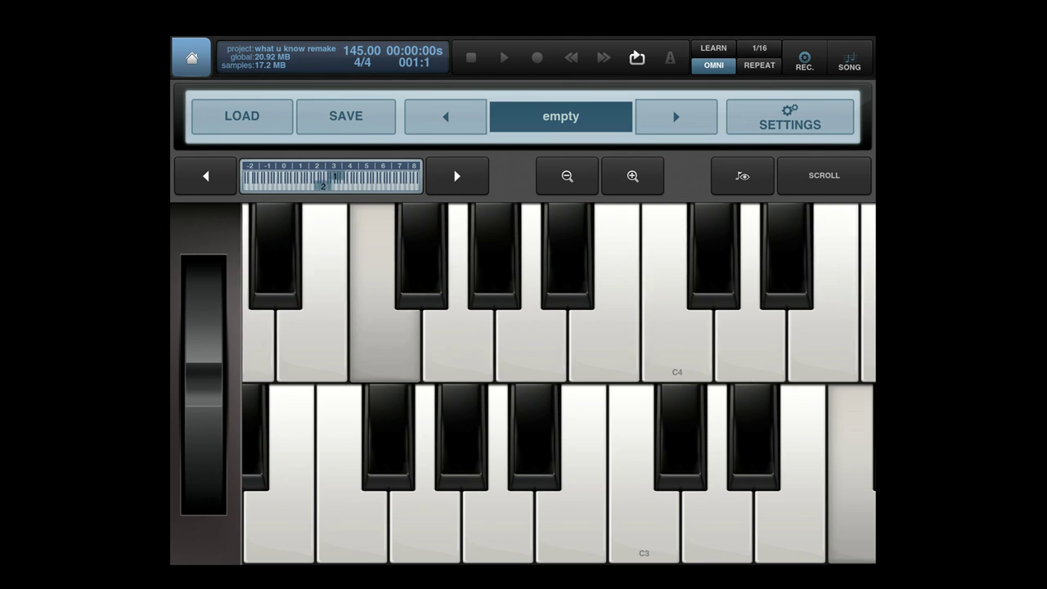
pyautogui.click(388, 327)
pyautogui.click(316, 327)
pyautogui.click(462, 327)
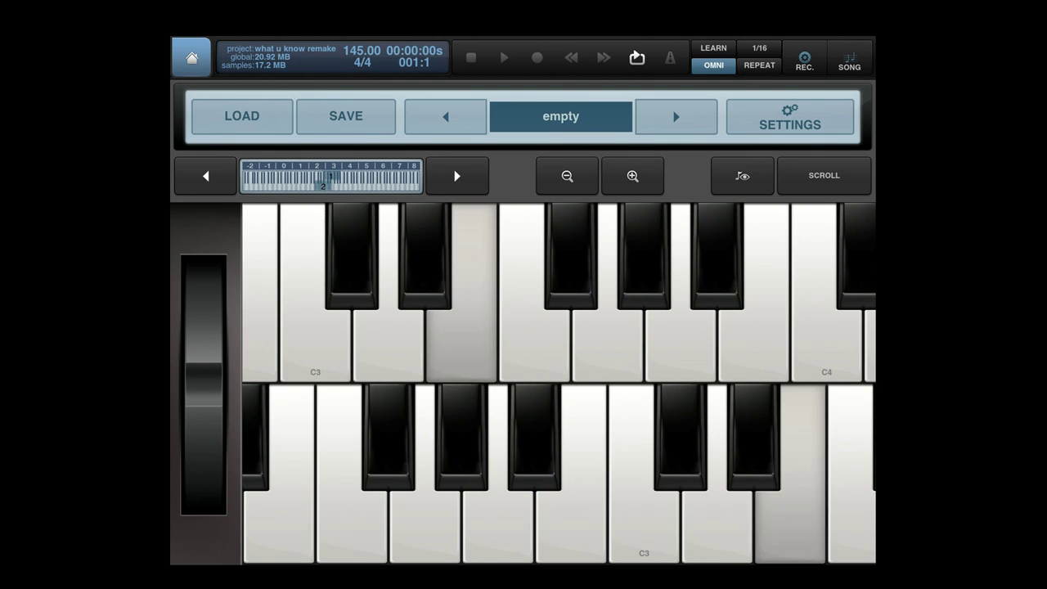
pyautogui.moveTo(408, 286); pyautogui.dragTo(509, 286)
pyautogui.click(824, 175)
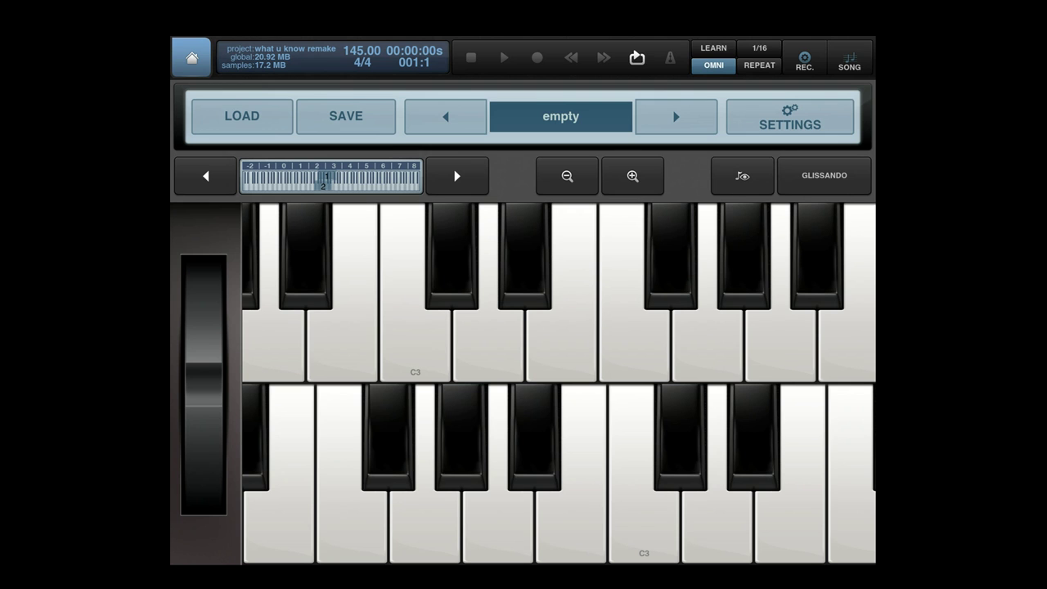
# Play C3, D3, E3 and F3 in glissando, then launch SampleTank from track A01.
pyautogui.click(489, 343)
pyautogui.click(416, 343)
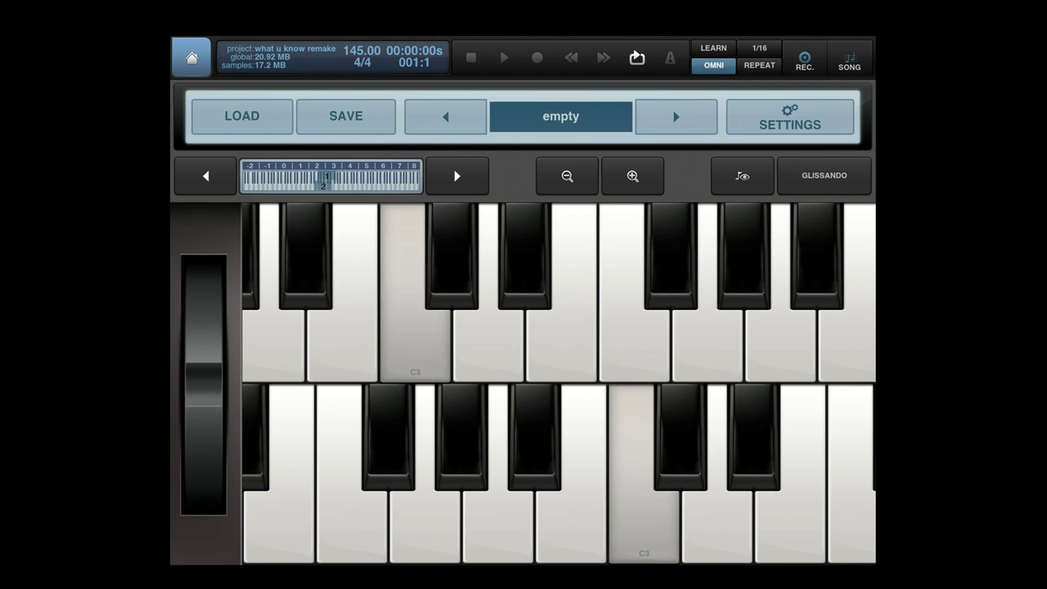
pyautogui.click(561, 343)
pyautogui.click(634, 343)
pyautogui.click(342, 343)
pyautogui.click(790, 524)
pyautogui.click(707, 343)
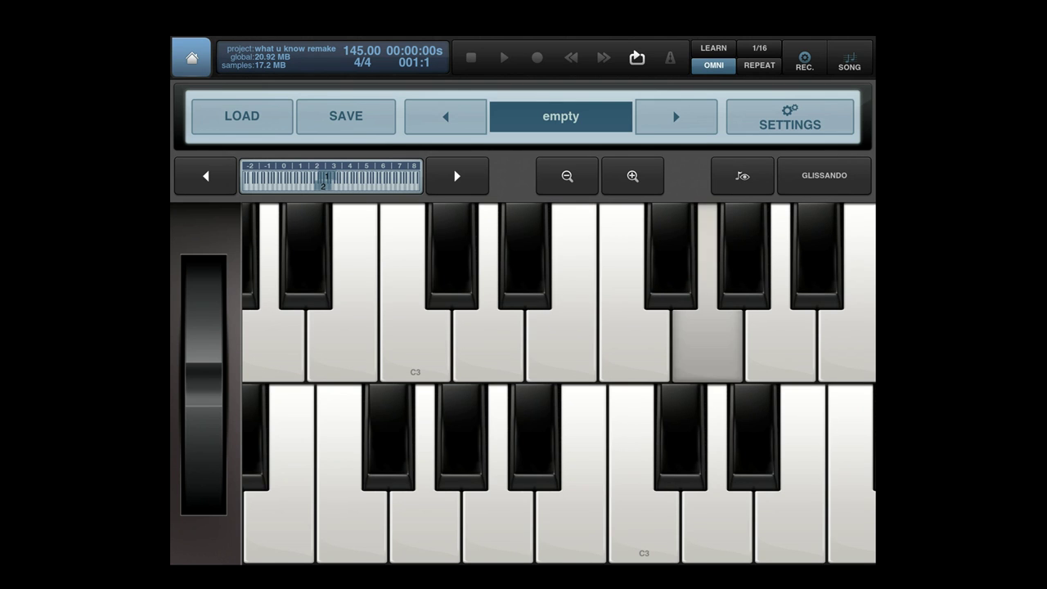
pyautogui.click(191, 58)
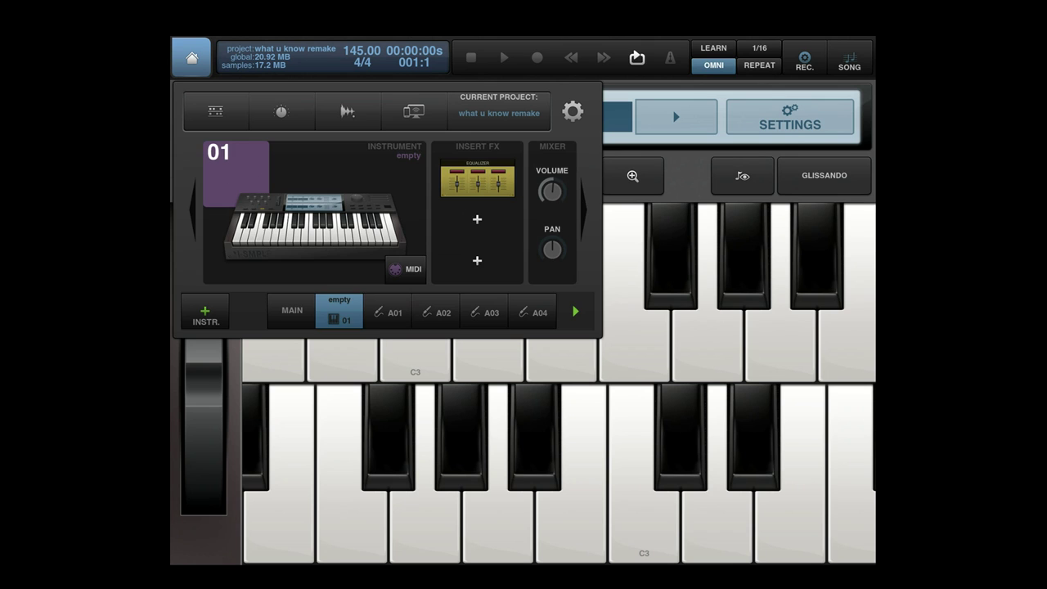
pyautogui.click(386, 312)
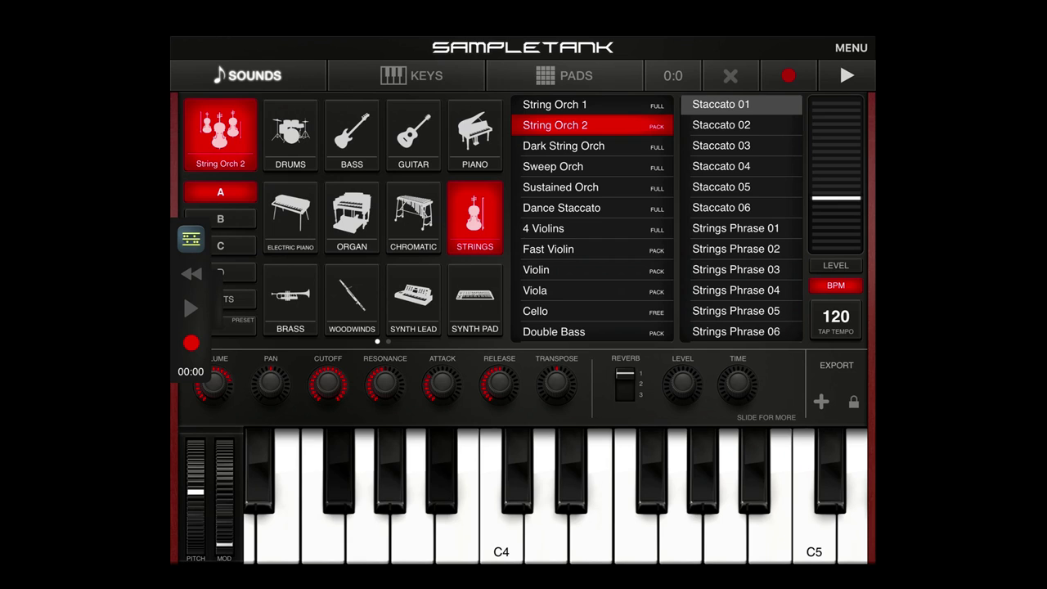
# Swipe left and right through SampleTank's pages to review the String Orch 2 patch.
pyautogui.hscroll(-5, 556, 496)
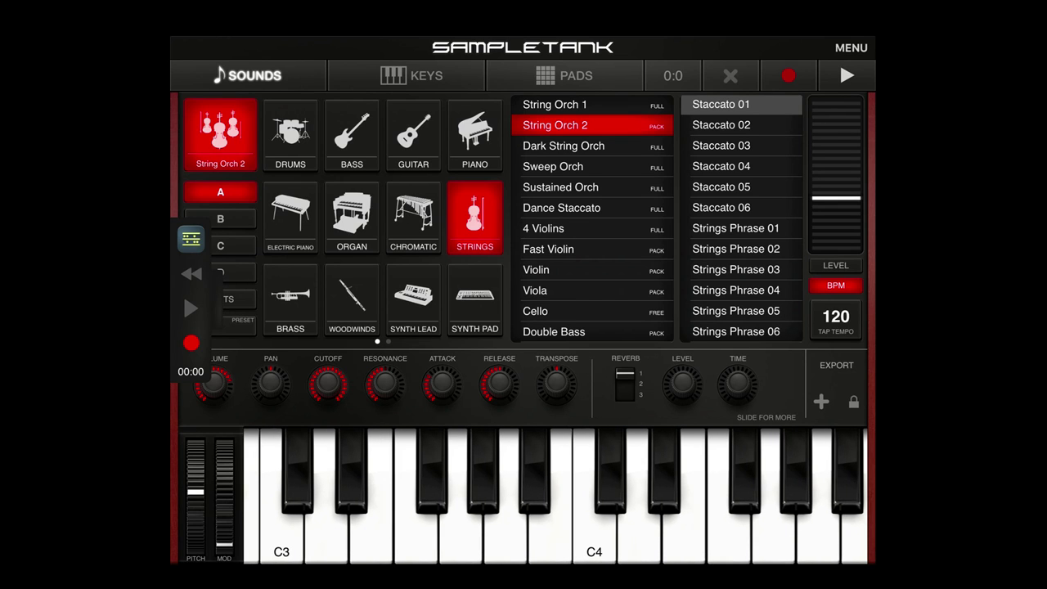
pyautogui.hscroll(5, 381, 217)
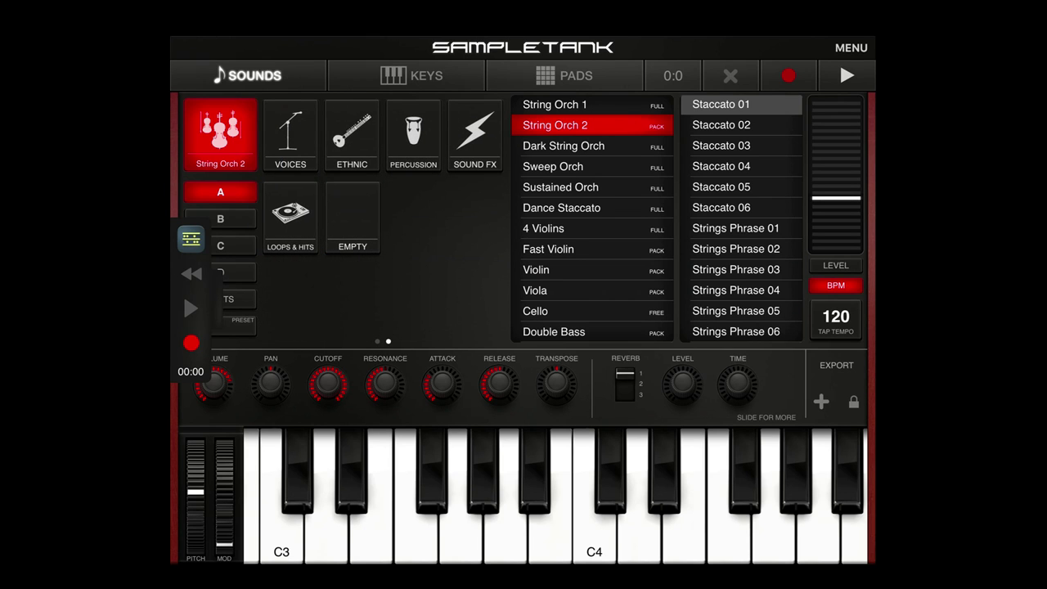
pyautogui.hscroll(-5, 380, 216)
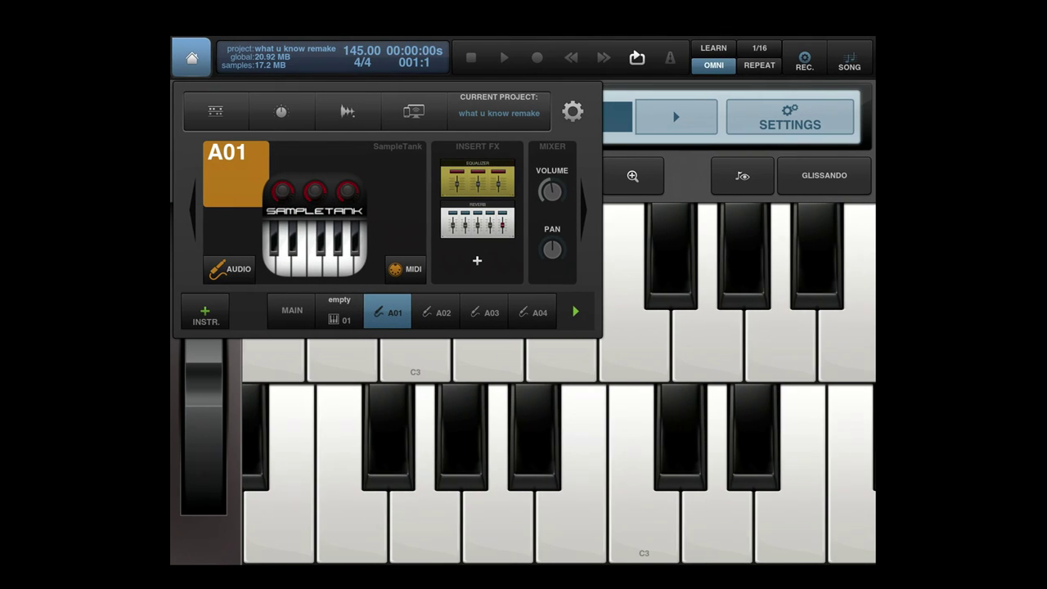
# Show tracks A04–A08, glance at the mixer, then land on the Song arrangement timeline.
pyautogui.click(575, 311)
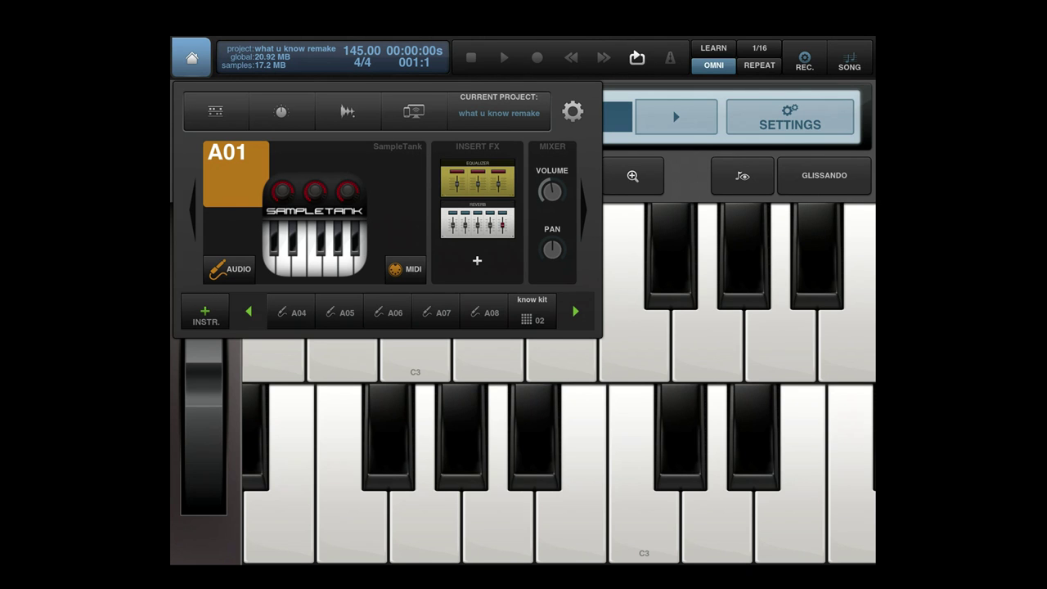
pyautogui.click(281, 111)
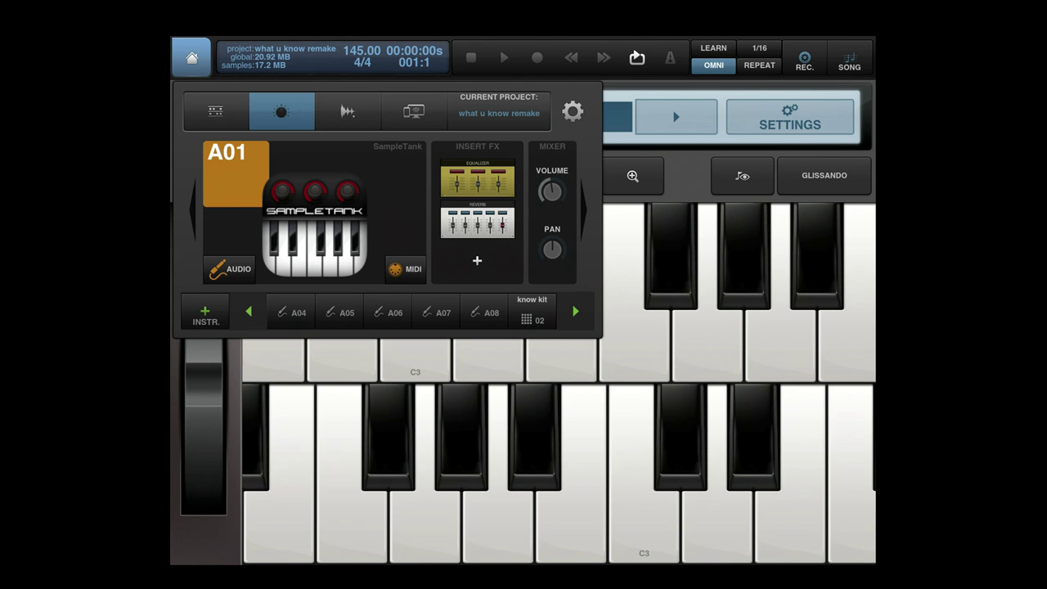
pyautogui.click(215, 111)
pyautogui.click(192, 58)
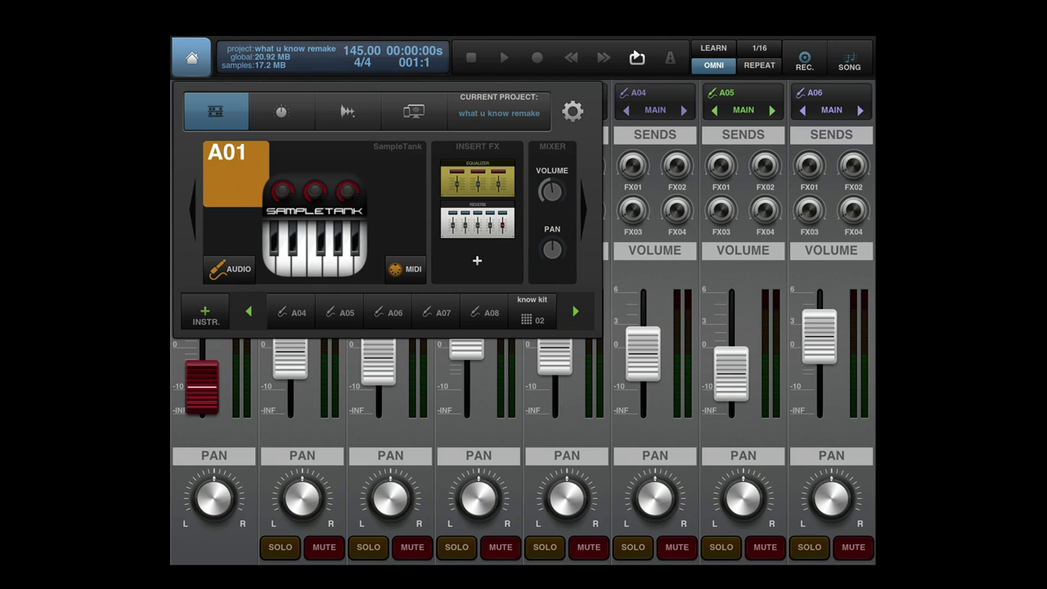
pyautogui.click(347, 111)
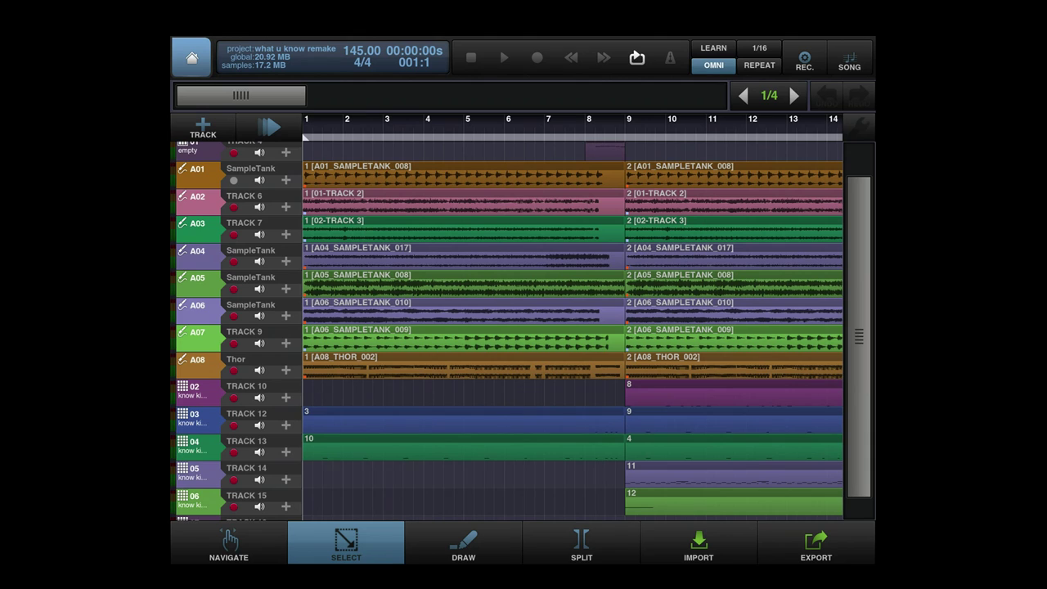
# Mute SampleTank track A01, then play the arrangement from bar 1 and stop.
pyautogui.click(259, 180)
pyautogui.press('space')
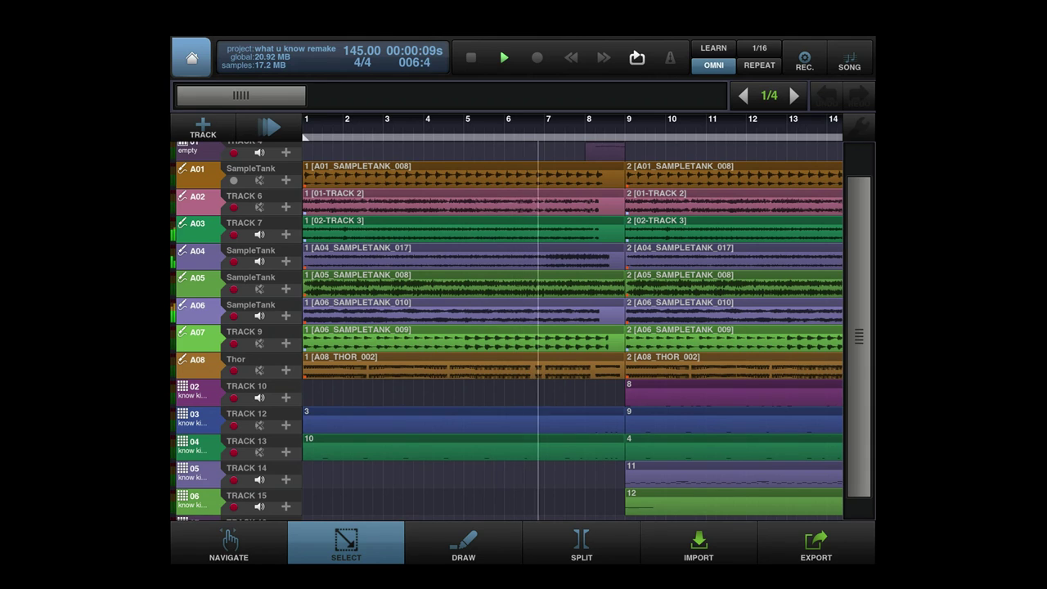
pyautogui.press('space')
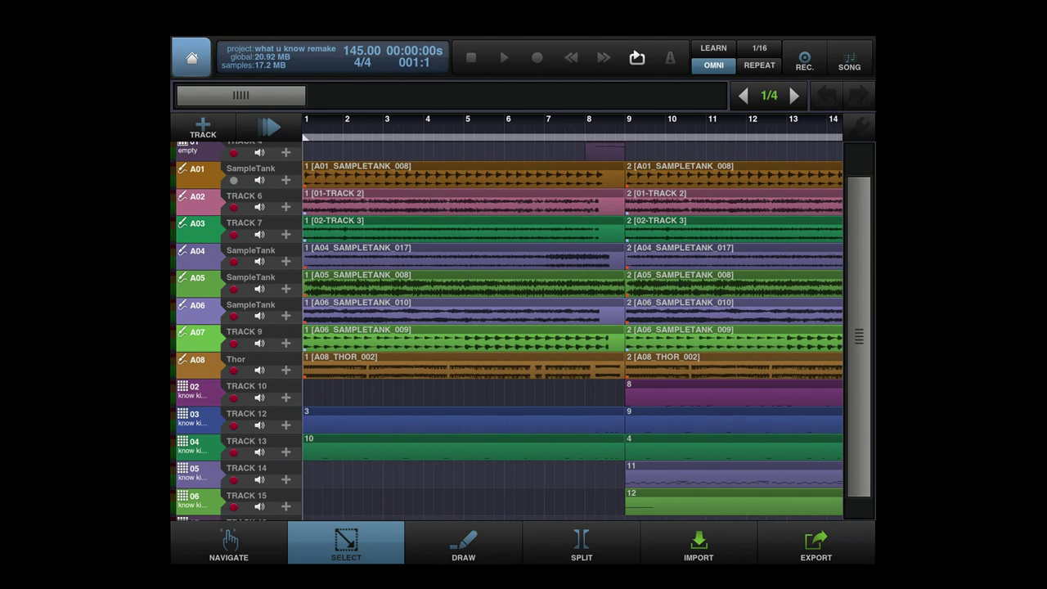
pyautogui.click(191, 57)
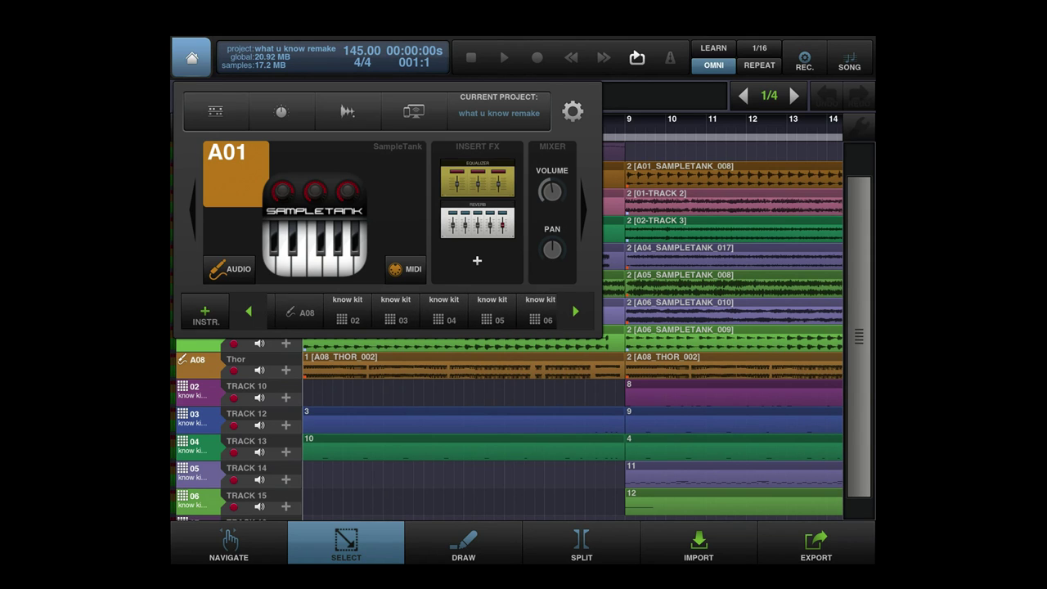
pyautogui.click(248, 310)
pyautogui.click(347, 311)
pyautogui.click(315, 220)
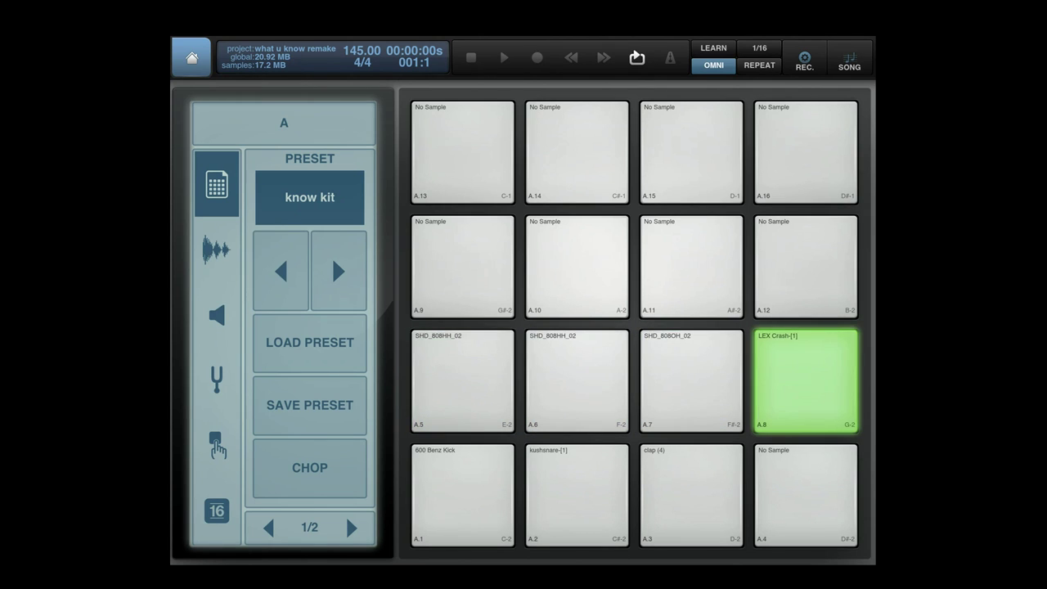
pyautogui.click(192, 58)
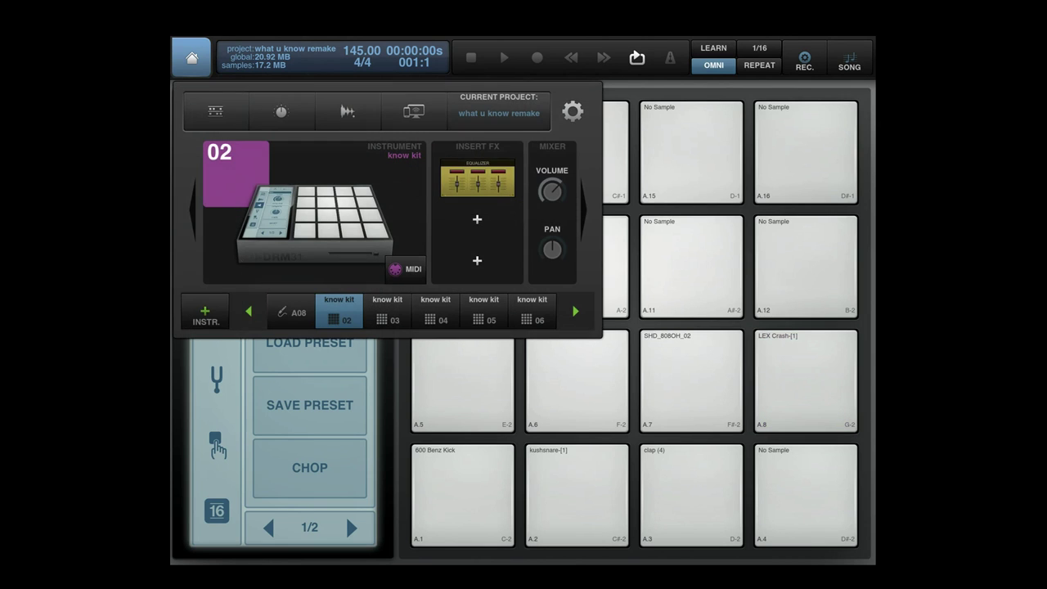
pyautogui.click(216, 111)
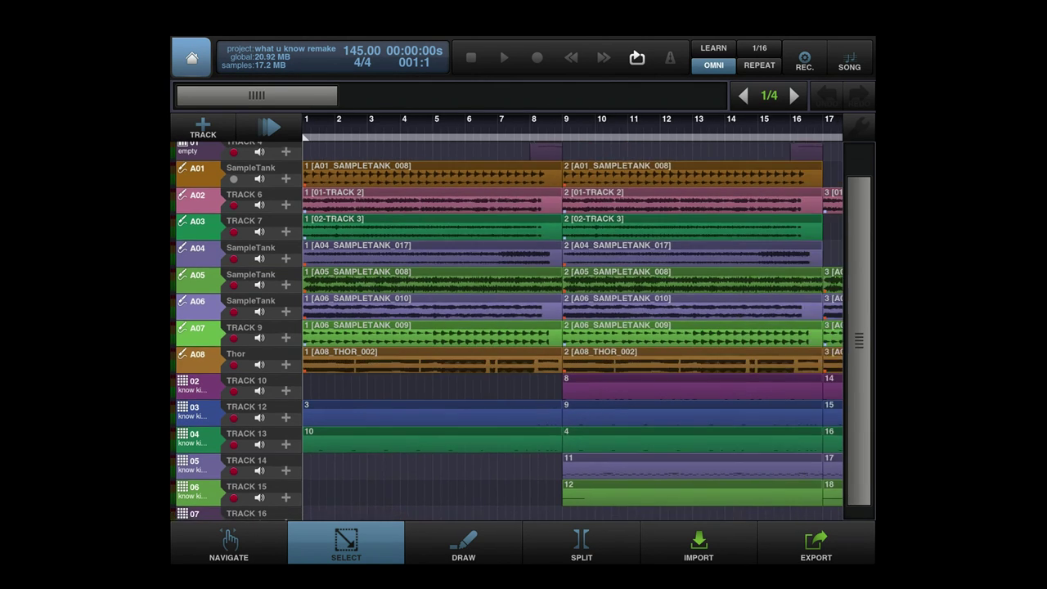
# Scroll the arrangement down and back up to MAIN and 01, then drag the overview bar.
pyautogui.scroll(-5, 572, 327)
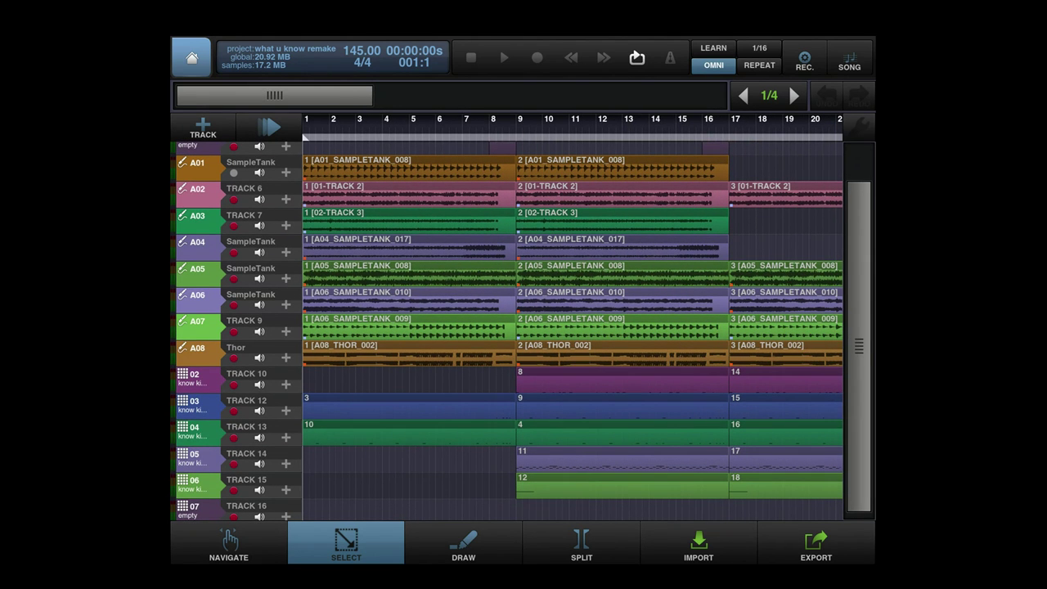
pyautogui.scroll(2, 573, 327)
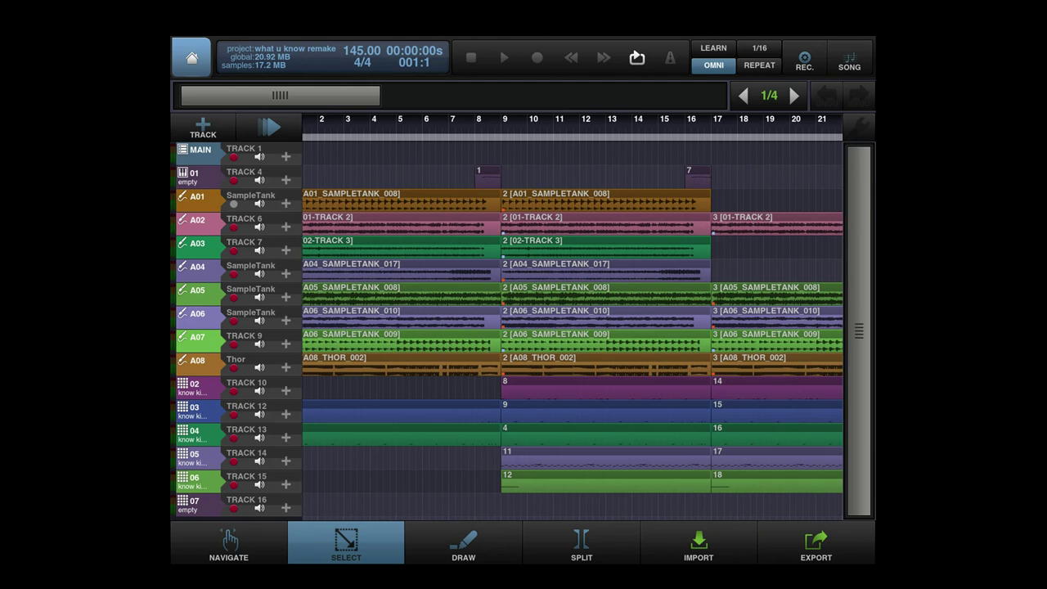
pyautogui.moveTo(280, 95)
pyautogui.mouseDown()
pyautogui.moveTo(387, 95)
pyautogui.moveTo(276, 94)
pyautogui.mouseUp()
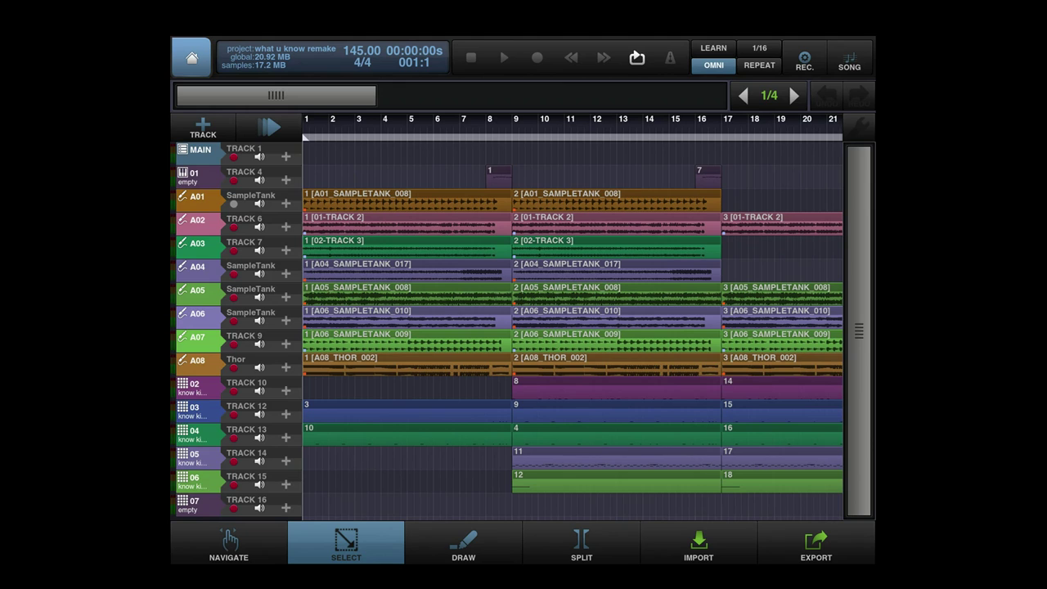
# Play the full arrangement, dragging the overview bar to follow the playhead.
pyautogui.press('space')
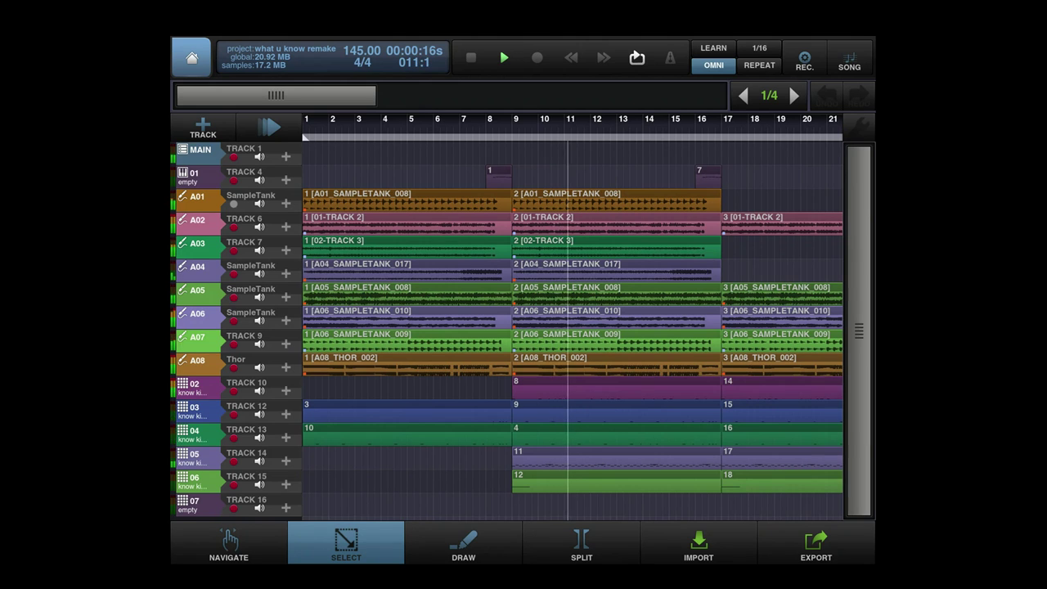
pyautogui.moveTo(275, 95); pyautogui.dragTo(372, 95)
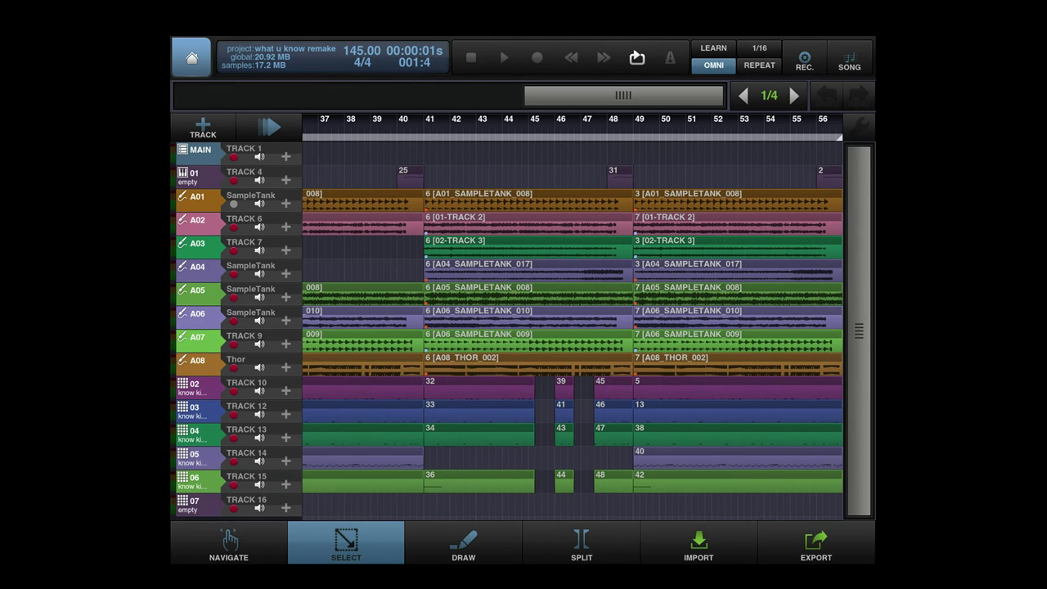
# Scroll the timeline left, right and down, then open the Home panel showing know kit 02.
pyautogui.hscroll(-10, 573, 328)
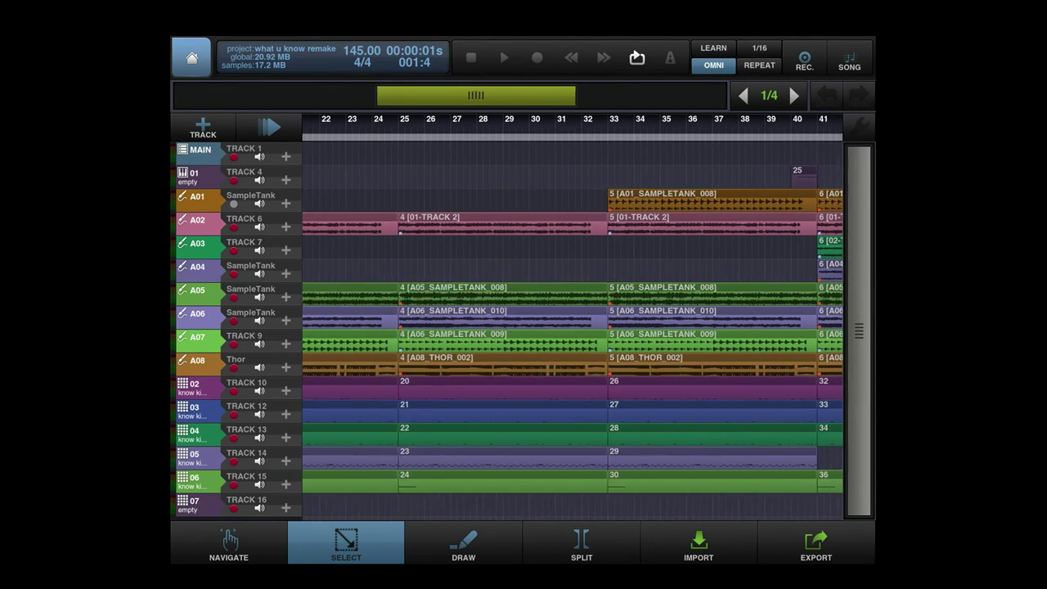
pyautogui.hscroll(-5, 572, 328)
pyautogui.hscroll(-3, 573, 327)
pyautogui.hscroll(-3, 572, 328)
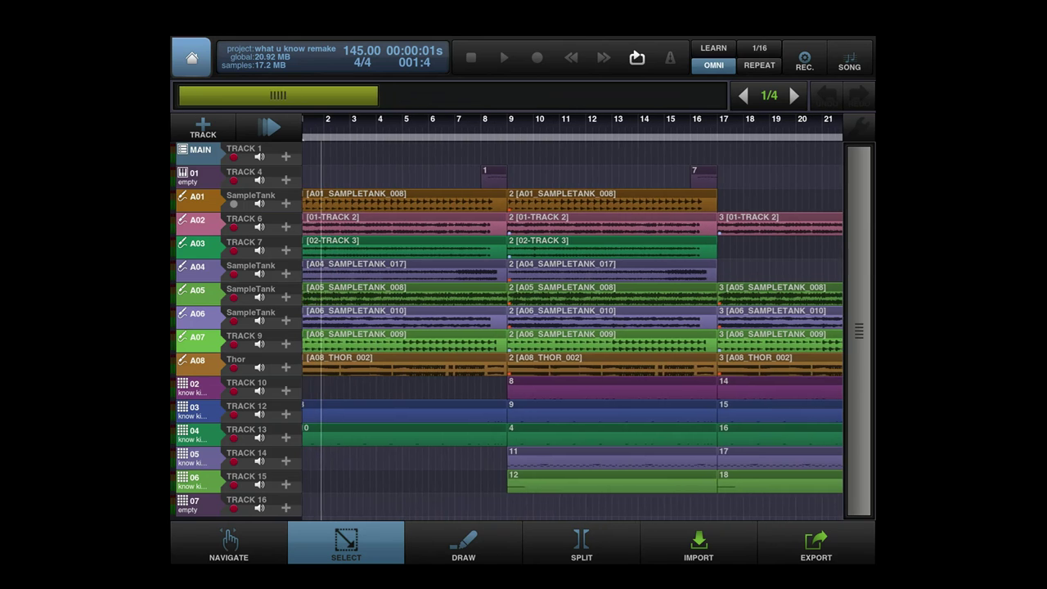
pyautogui.hscroll(3, 572, 327)
pyautogui.hscroll(5, 573, 327)
pyautogui.hscroll(4, 572, 327)
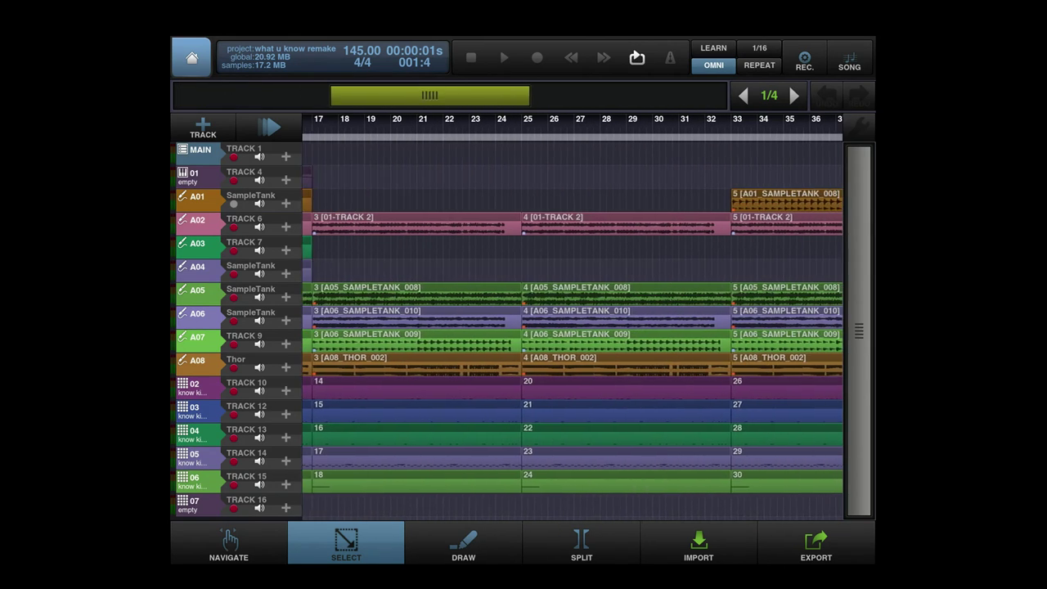
pyautogui.scroll(-2, 572, 328)
pyautogui.scroll(-1, 573, 327)
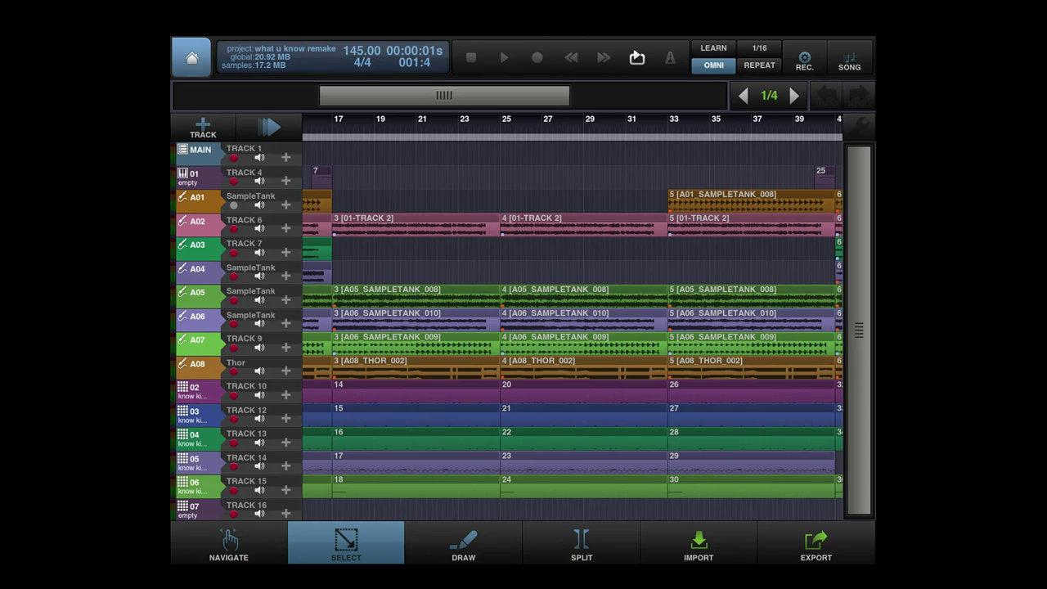
pyautogui.click(191, 57)
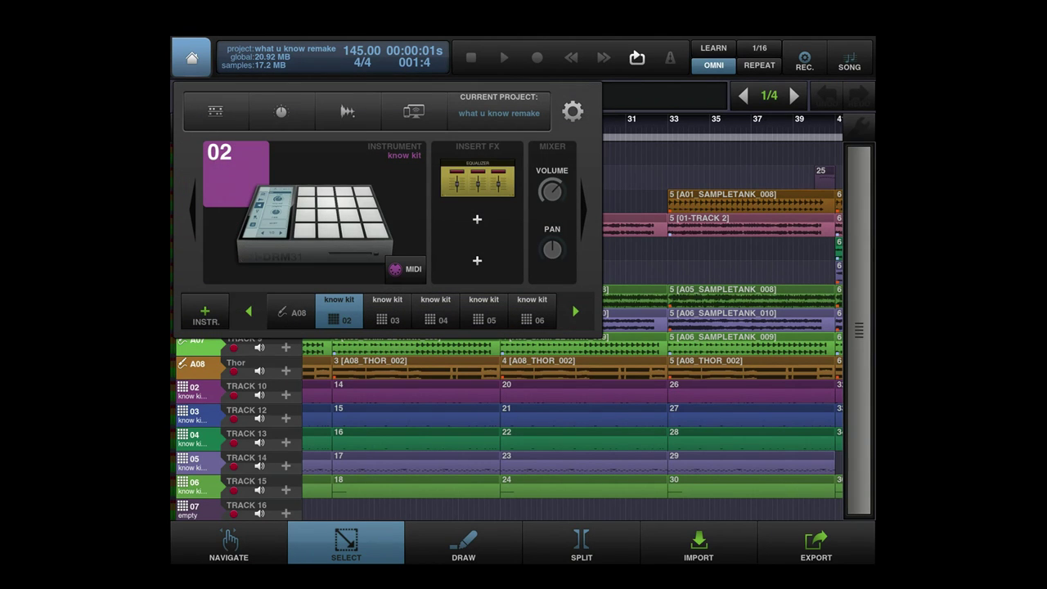
# Open the mixer and swipe through channel strips for MAIN, 01, A01–A08 and know kit tracks.
pyautogui.click(280, 110)
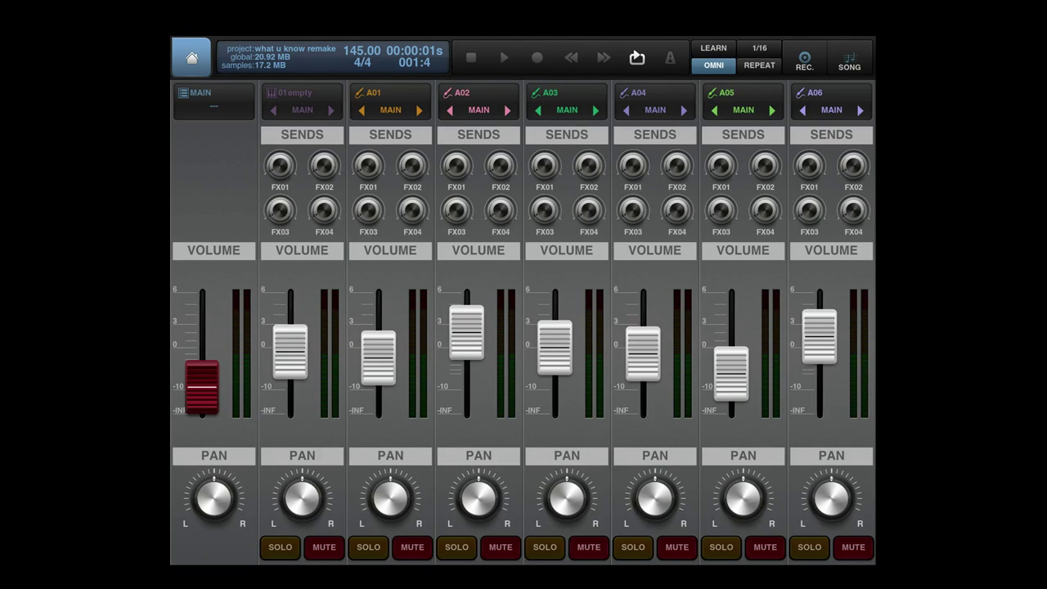
pyautogui.hscroll(5, 523, 327)
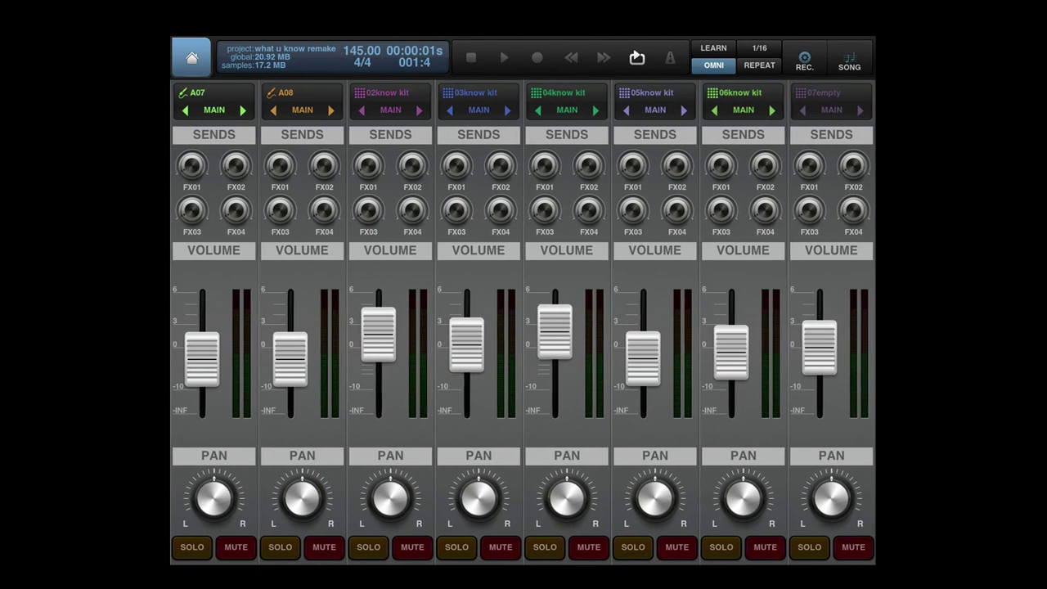
pyautogui.hscroll(-5, 523, 327)
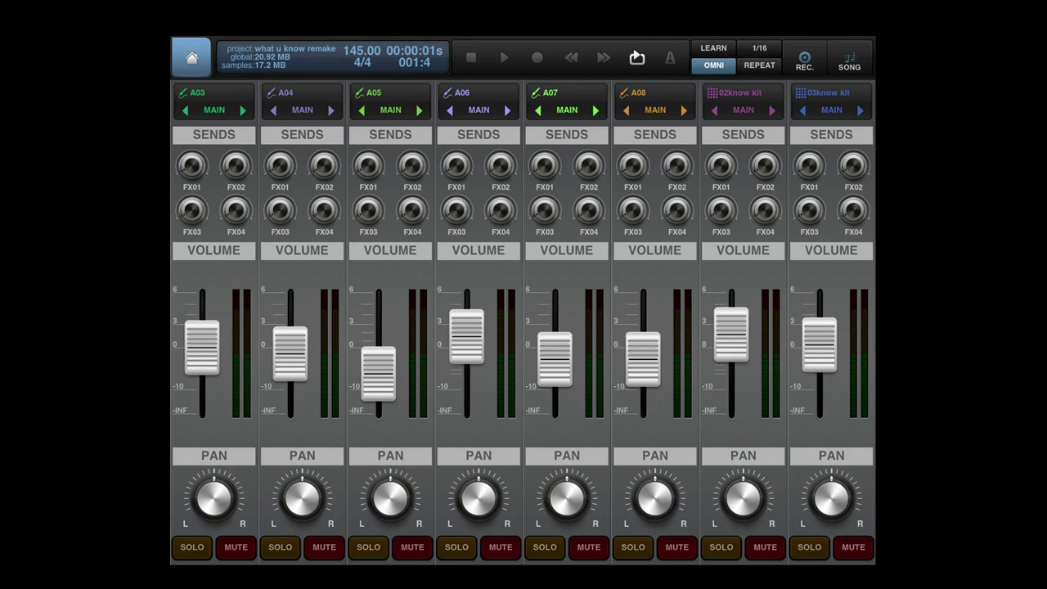
pyautogui.hscroll(2, 524, 322)
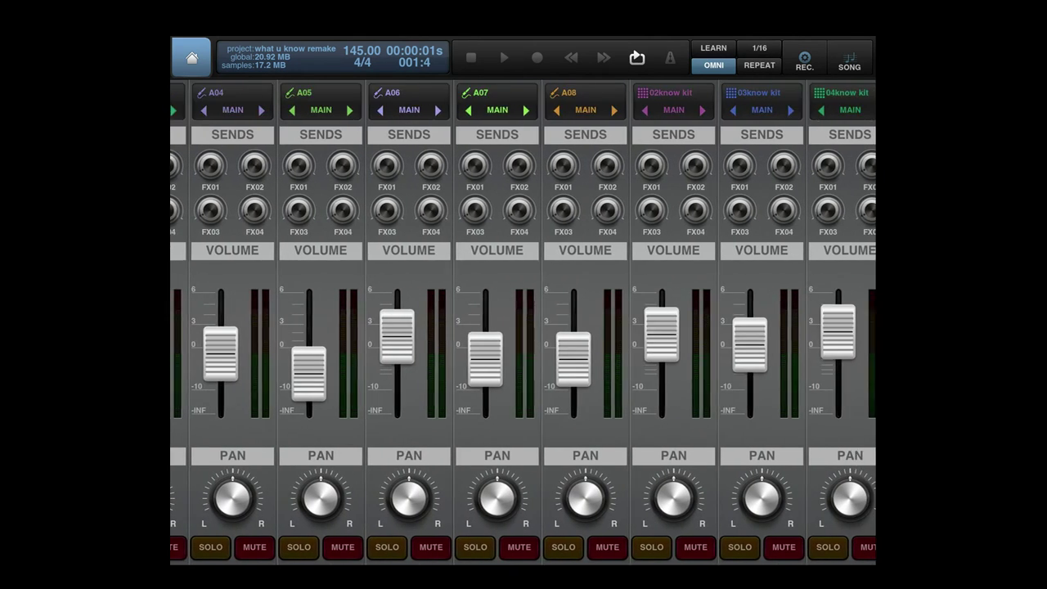
pyautogui.hscroll(3, 523, 321)
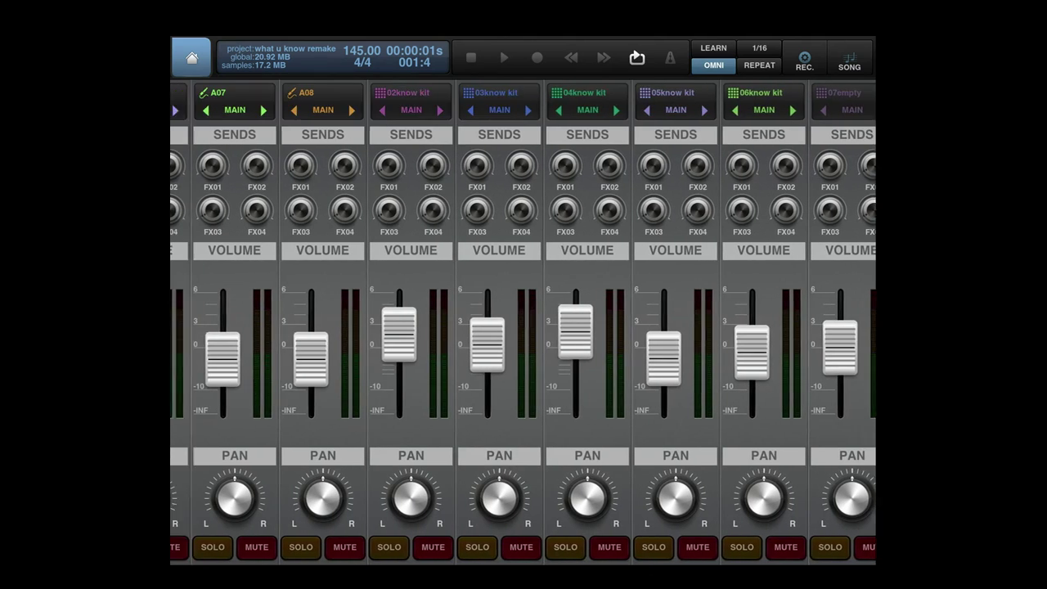
pyautogui.hscroll(-2, 524, 322)
pyautogui.hscroll(-2, 524, 321)
pyautogui.hscroll(-2, 524, 321)
pyautogui.hscroll(-2, 523, 321)
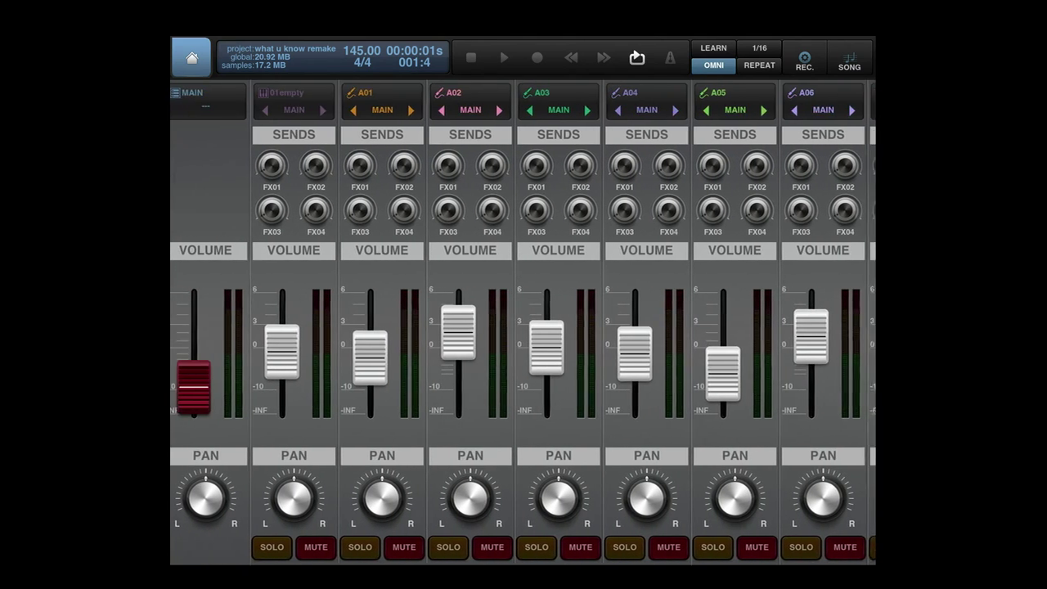
pyautogui.hscroll(10, 524, 327)
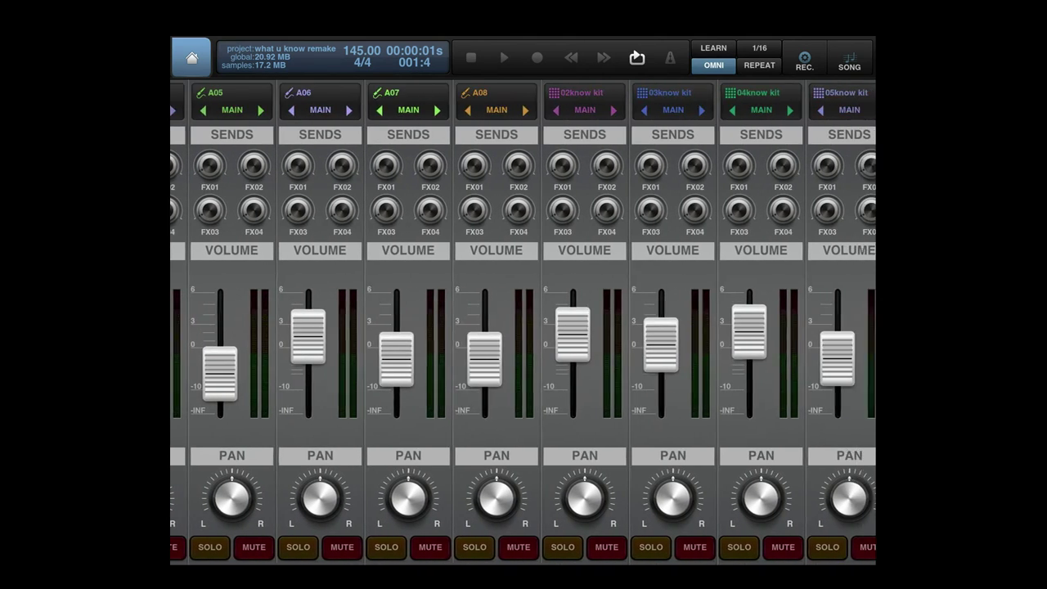